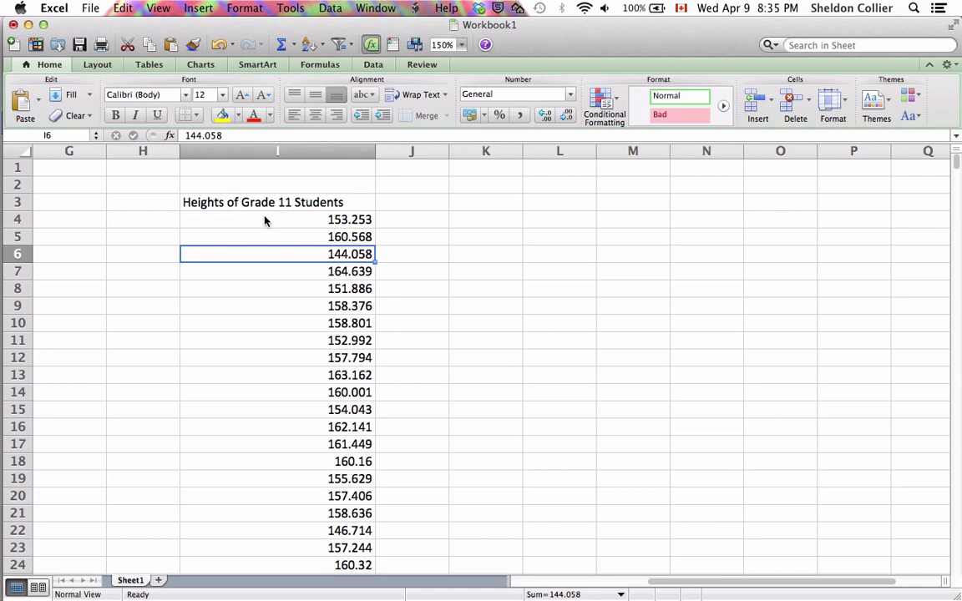
Select the Grade 11 heights column in Excel from I4 (153.253) downward and copy it
{"action": "left_click_drag", "start_coordinate": [237, 222], "coordinate": [329, 481]}
{"action": "key", "text": "super+c"}
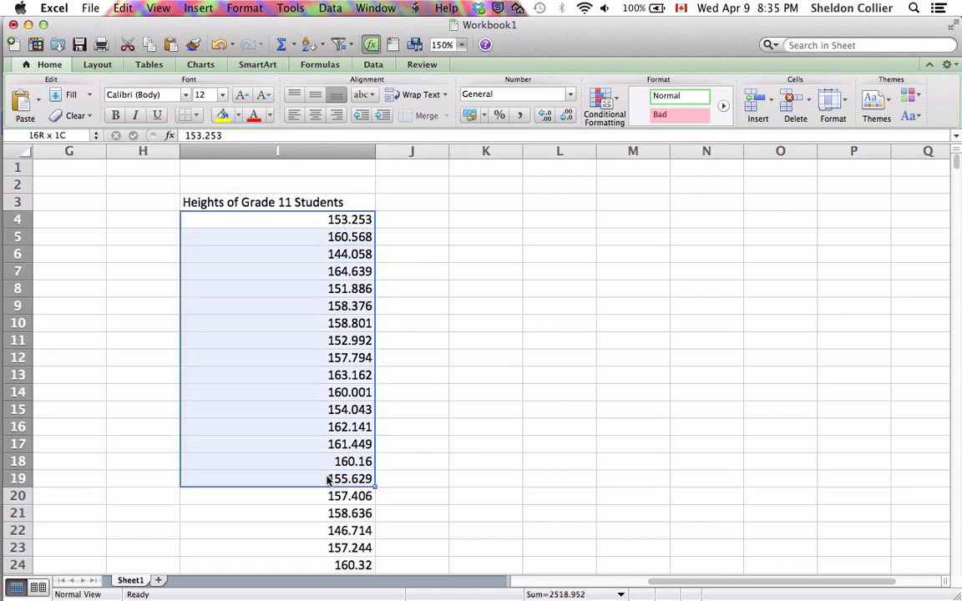
{"action": "left_click", "coordinate": [256, 375]}
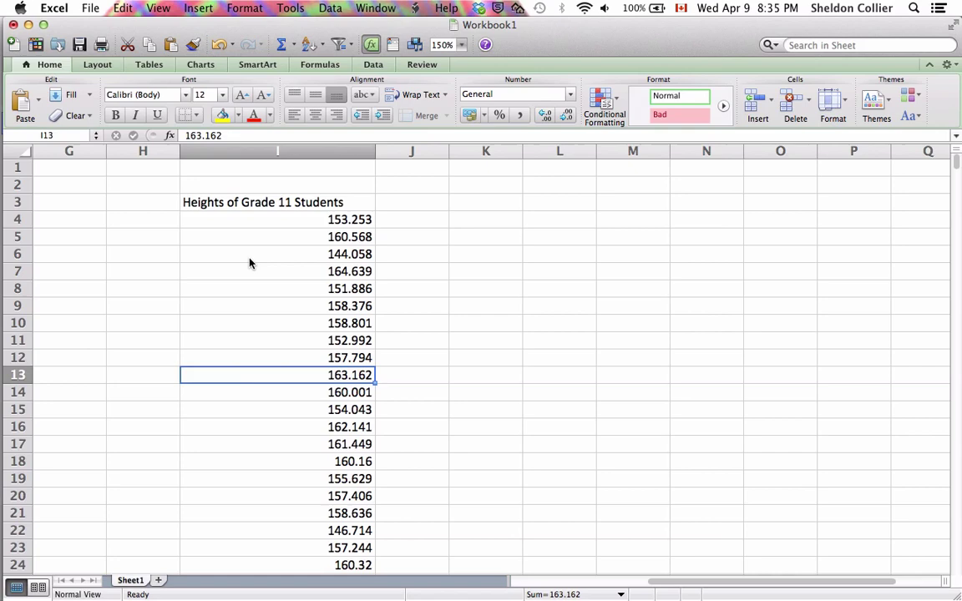
{"action": "left_click_drag", "start_coordinate": [225, 227], "coordinate": [301, 595]}
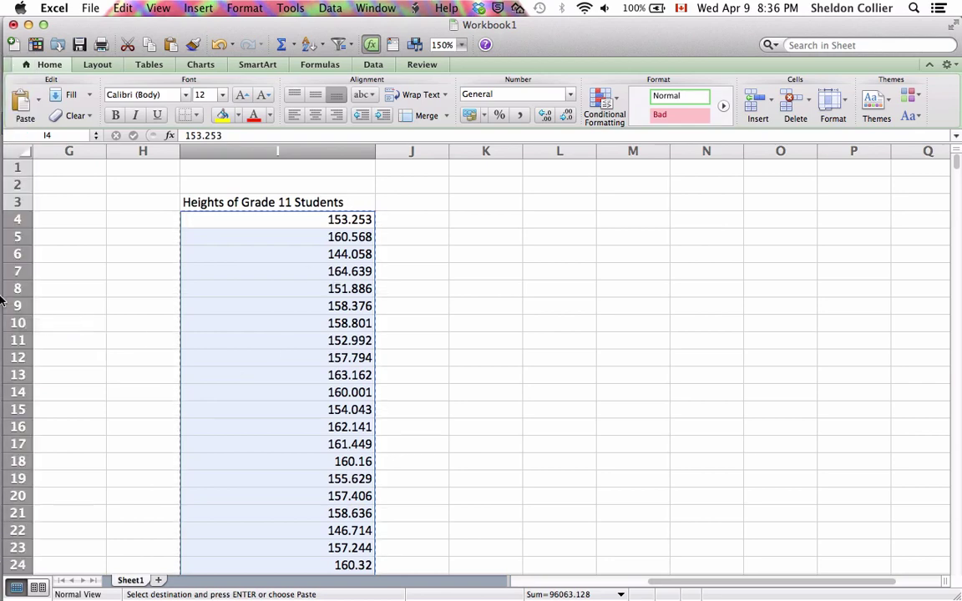
Switch to Autograph, dismiss the raw data editor, and delete the existing Raw Data 1 set
{"action": "left_click", "coordinate": [19, 326]}
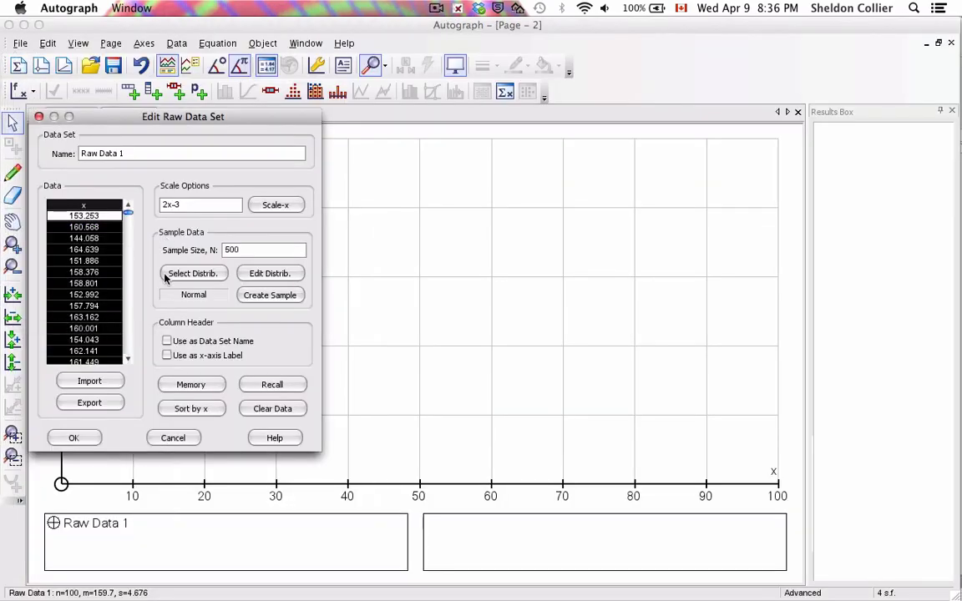
{"action": "left_click", "coordinate": [187, 409]}
{"action": "left_click", "coordinate": [177, 437]}
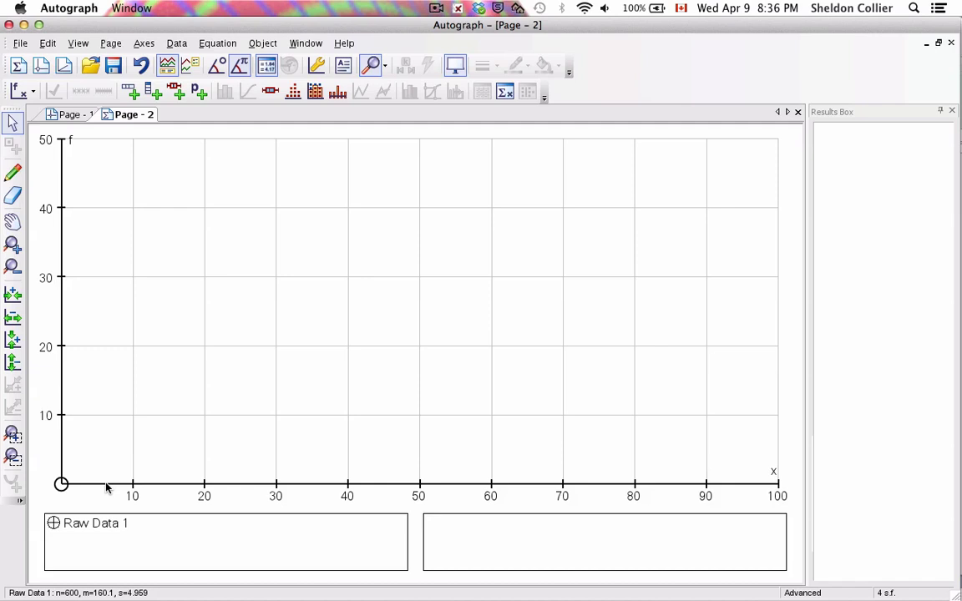
{"action": "right_click", "coordinate": [67, 473]}
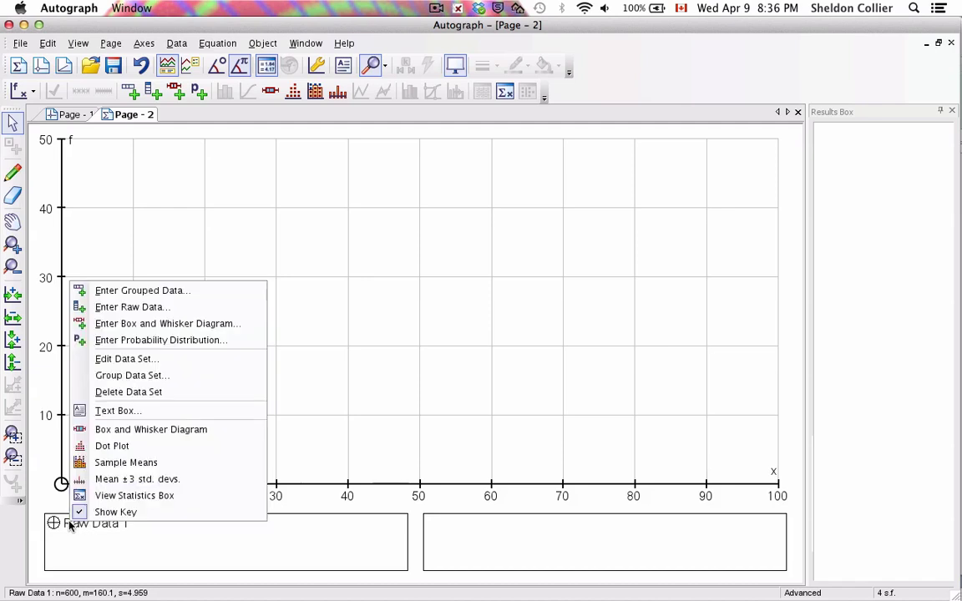
{"action": "left_click", "coordinate": [125, 411]}
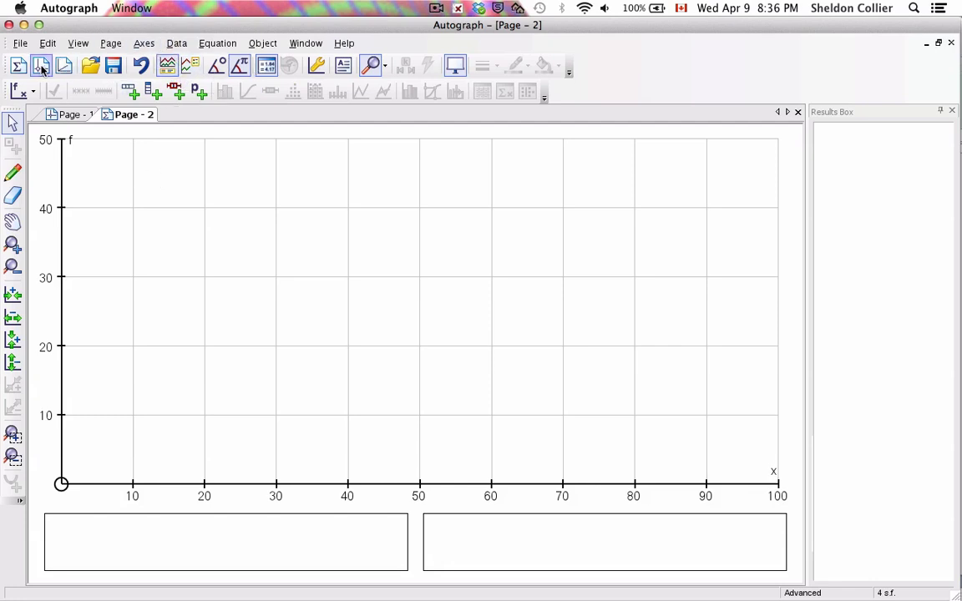
{"action": "left_click", "coordinate": [73, 43]}
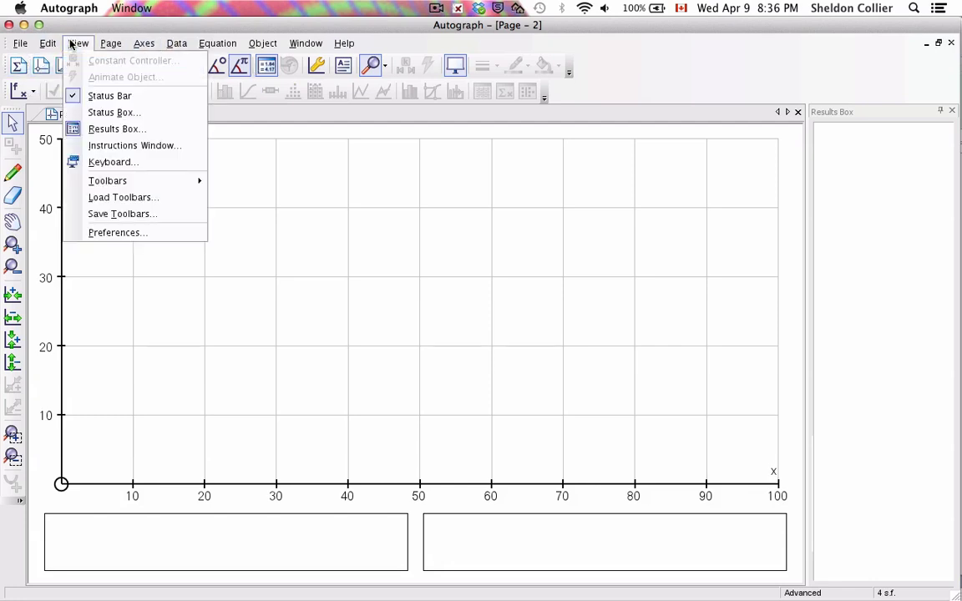
{"action": "left_click", "coordinate": [20, 43]}
{"action": "mouse_move", "coordinate": [76, 43]}
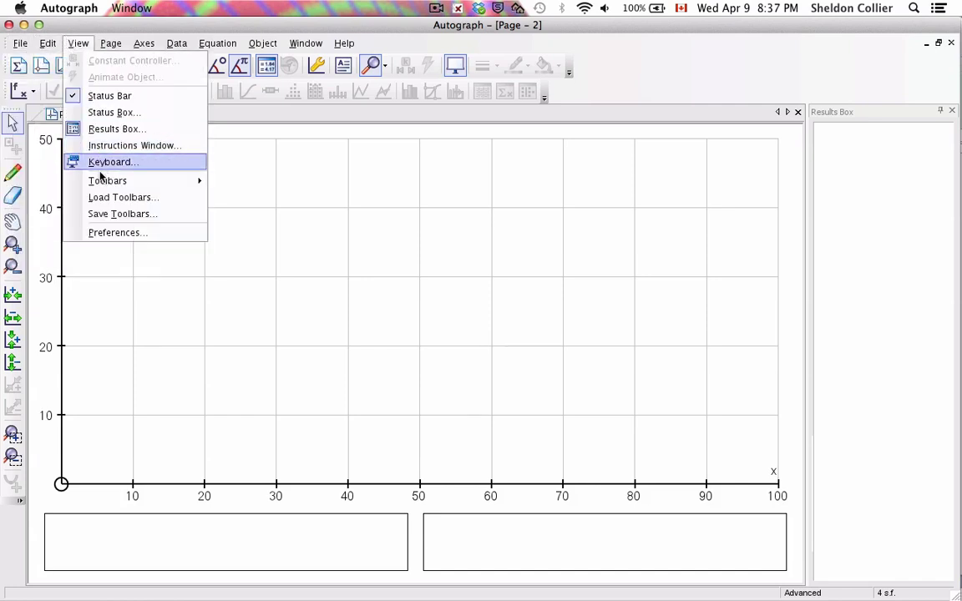
{"action": "left_click", "coordinate": [109, 233]}
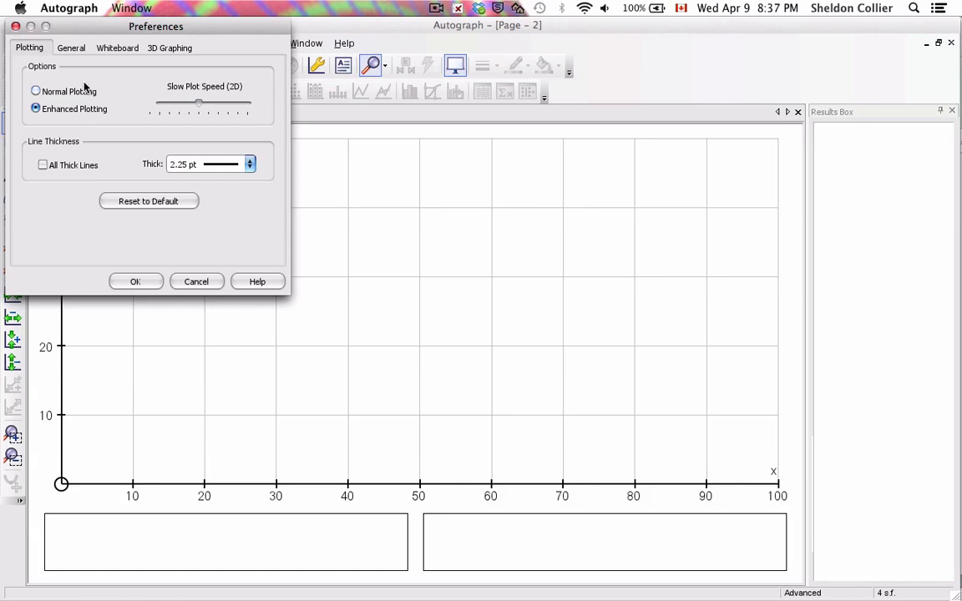
{"action": "left_click", "coordinate": [71, 48]}
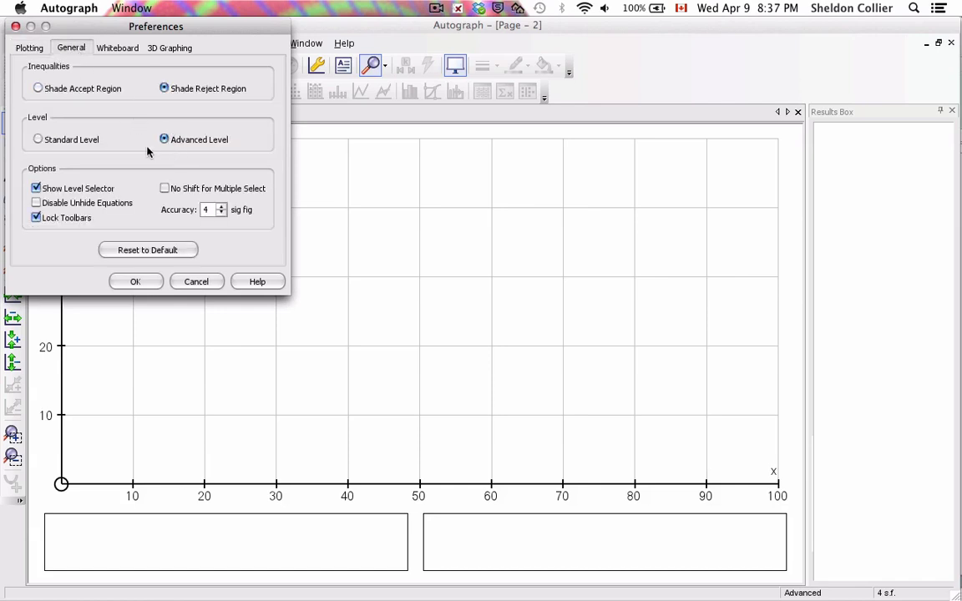
{"action": "left_click", "coordinate": [135, 281]}
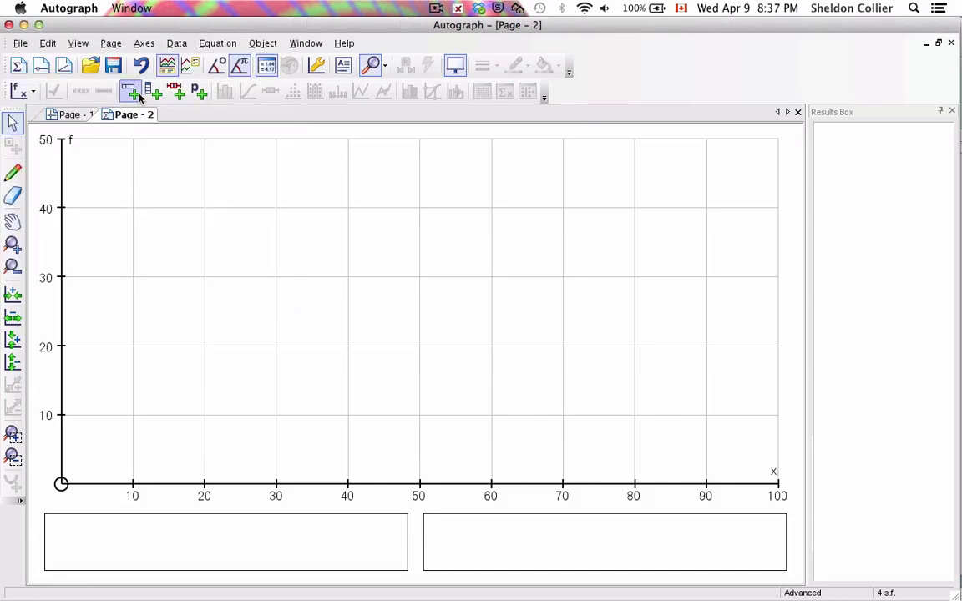
Paste the copied heights into a new raw data set, giving Raw Data 1 with n=600, mean 160.1
{"action": "left_click", "coordinate": [189, 47]}
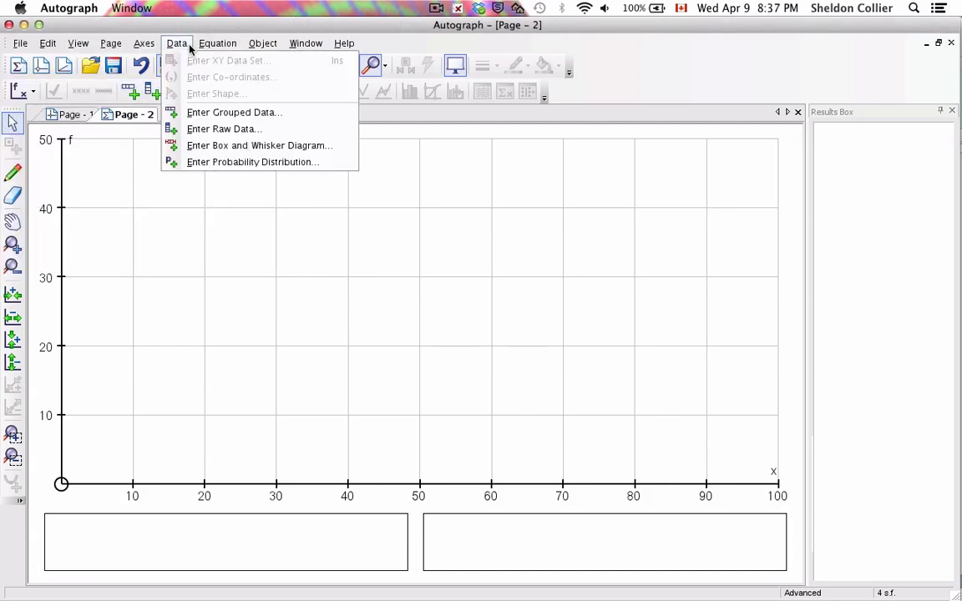
{"action": "left_click", "coordinate": [202, 129]}
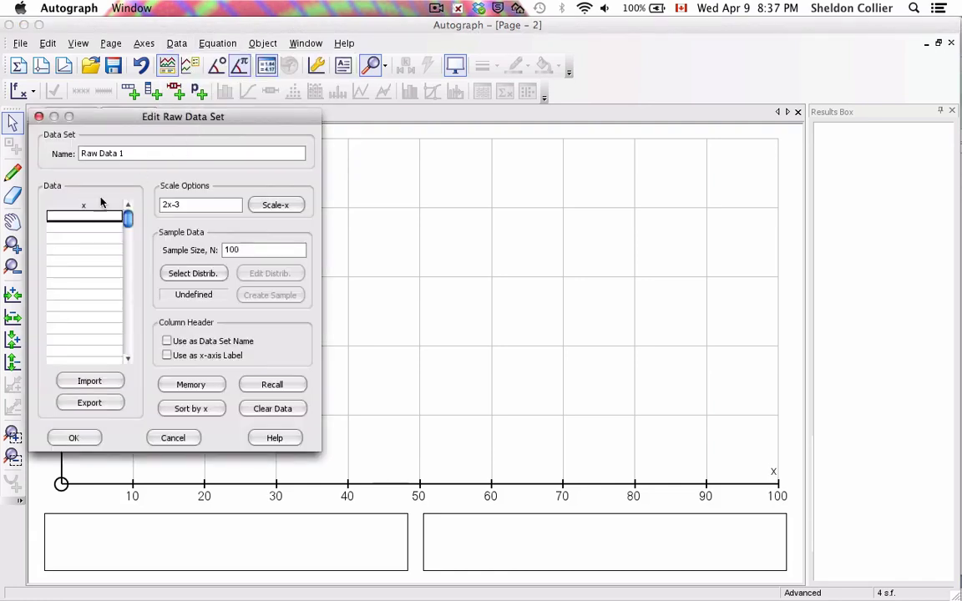
{"action": "key", "text": "super+v"}
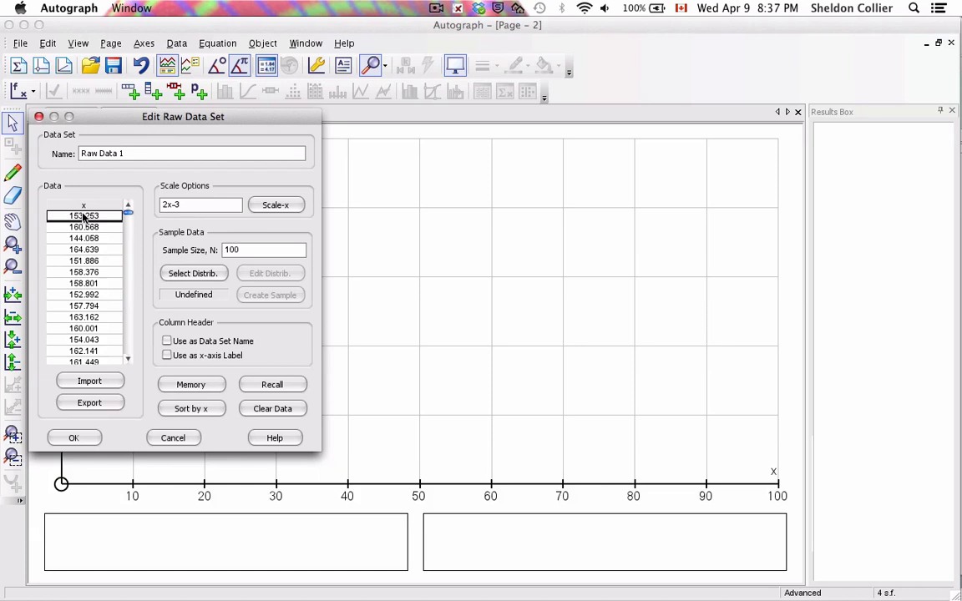
{"action": "left_click_drag", "start_coordinate": [123, 123], "coordinate": [332, 114]}
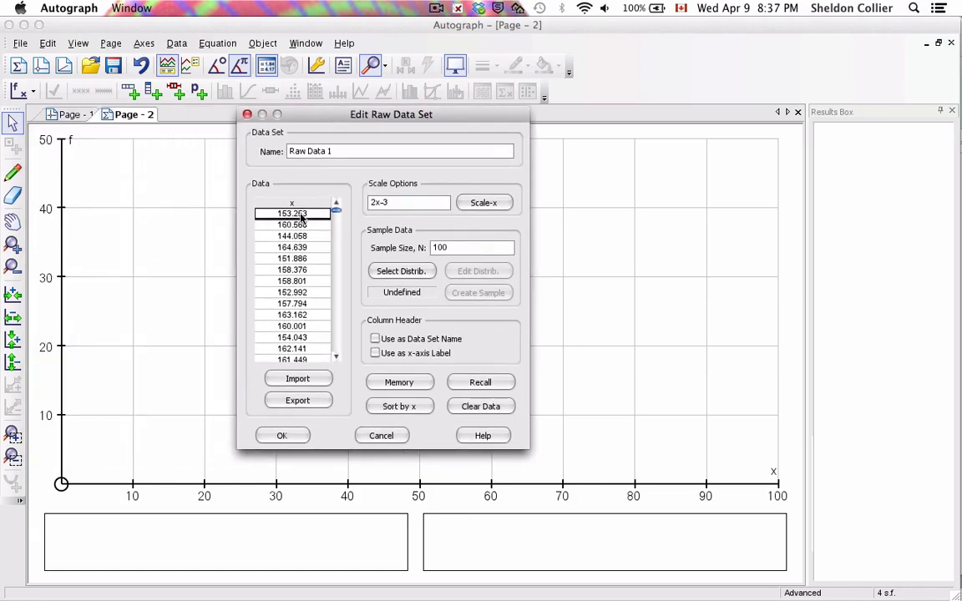
{"action": "left_click", "coordinate": [297, 400]}
{"action": "left_click", "coordinate": [284, 437]}
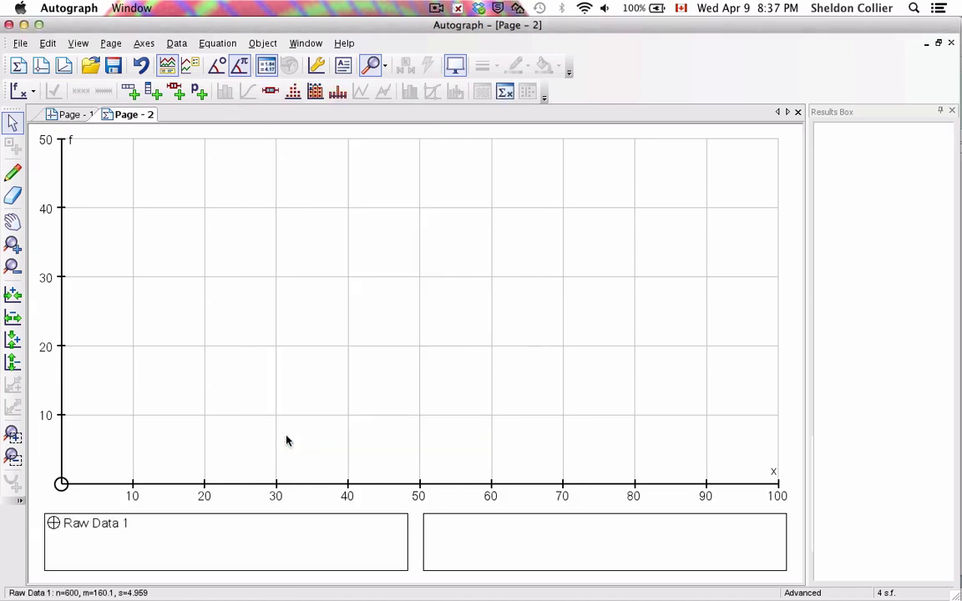
Plot Raw Data 1 as a red Dot Plot clustered around 160
{"action": "double_click", "coordinate": [95, 526]}
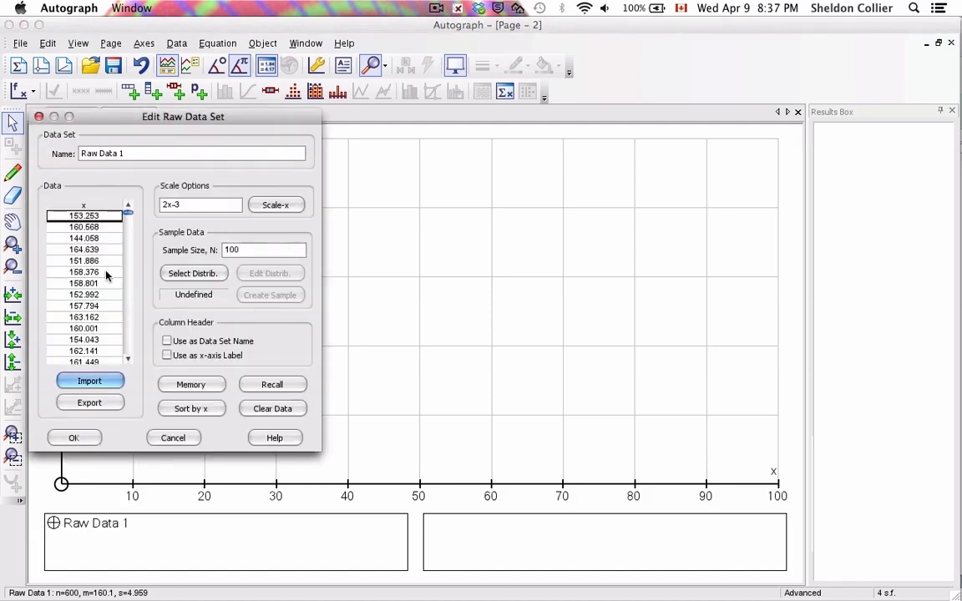
{"action": "left_click", "coordinate": [170, 437]}
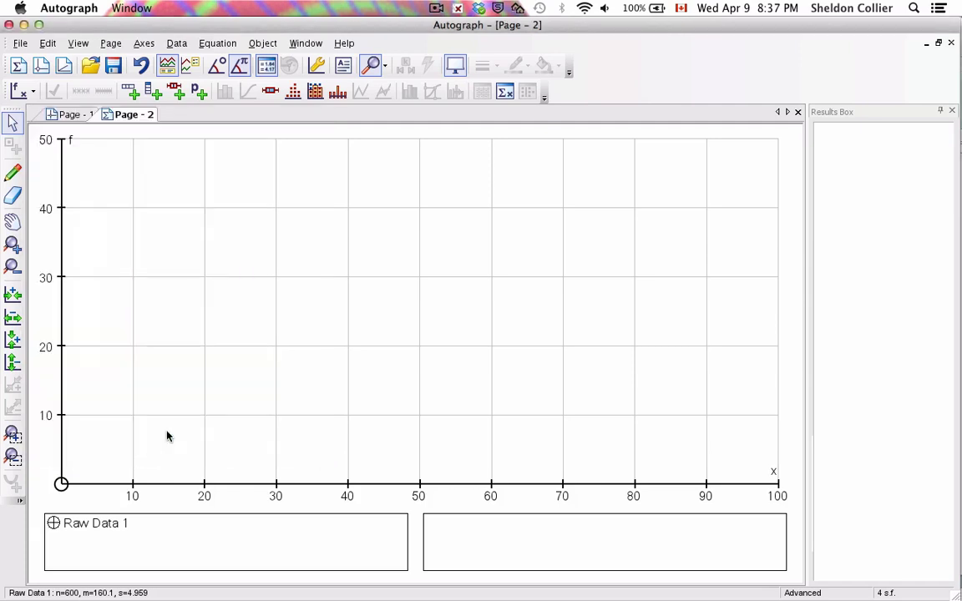
{"action": "right_click", "coordinate": [98, 524]}
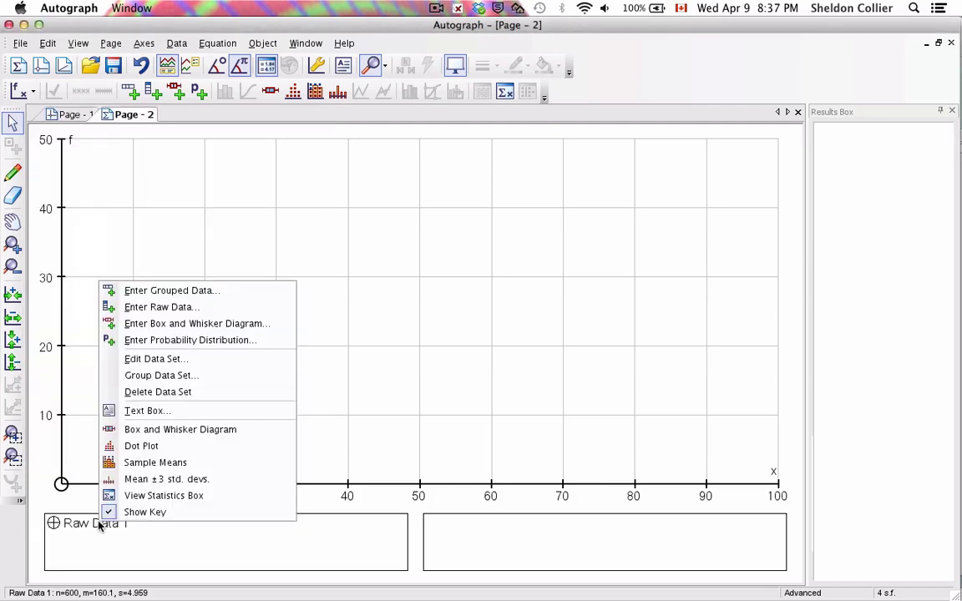
{"action": "left_click", "coordinate": [133, 448]}
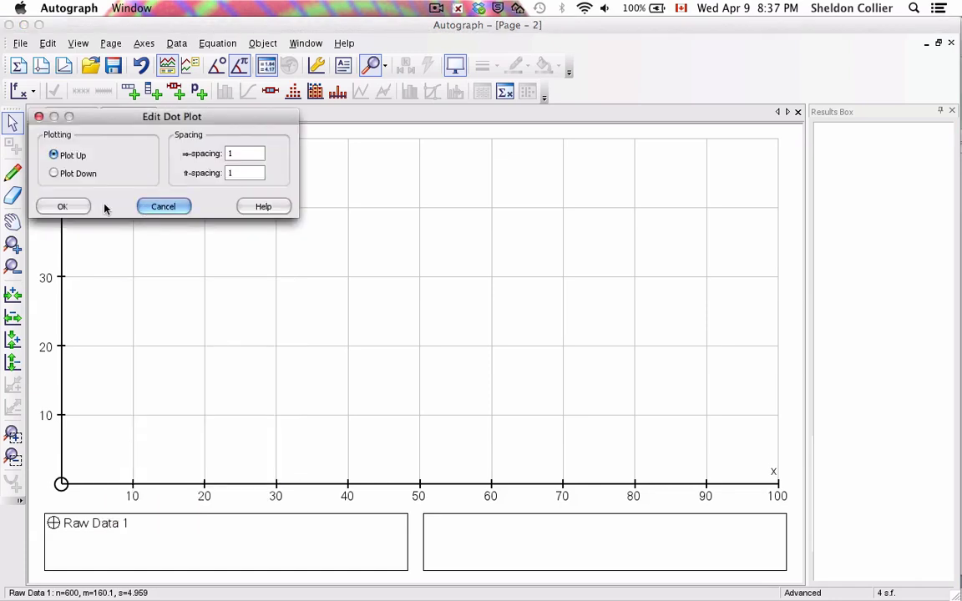
{"action": "left_click", "coordinate": [67, 206]}
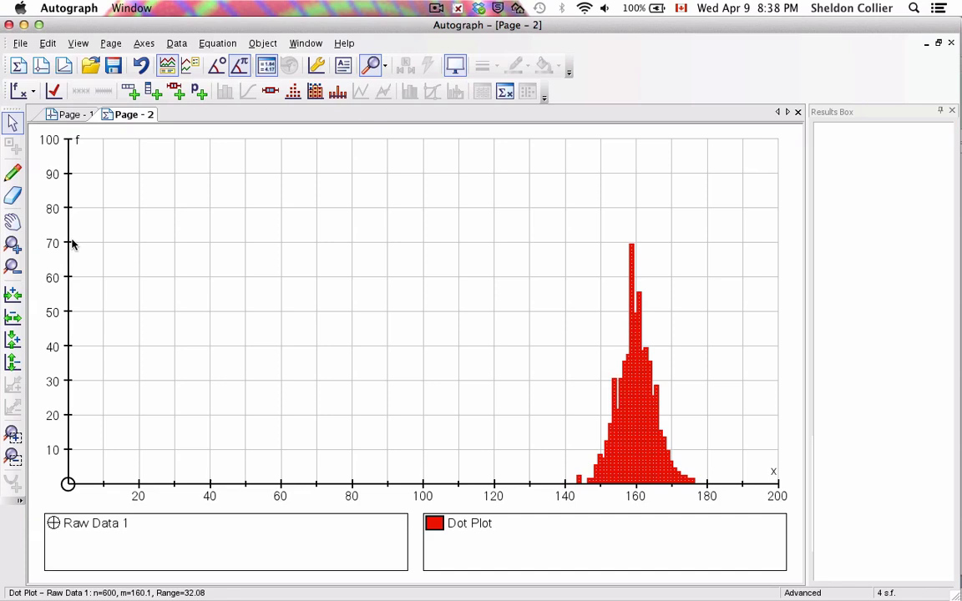
Set the axis ranges to x minimum 140, x maximum 180 and y maximum 70
{"action": "left_click", "coordinate": [143, 43]}
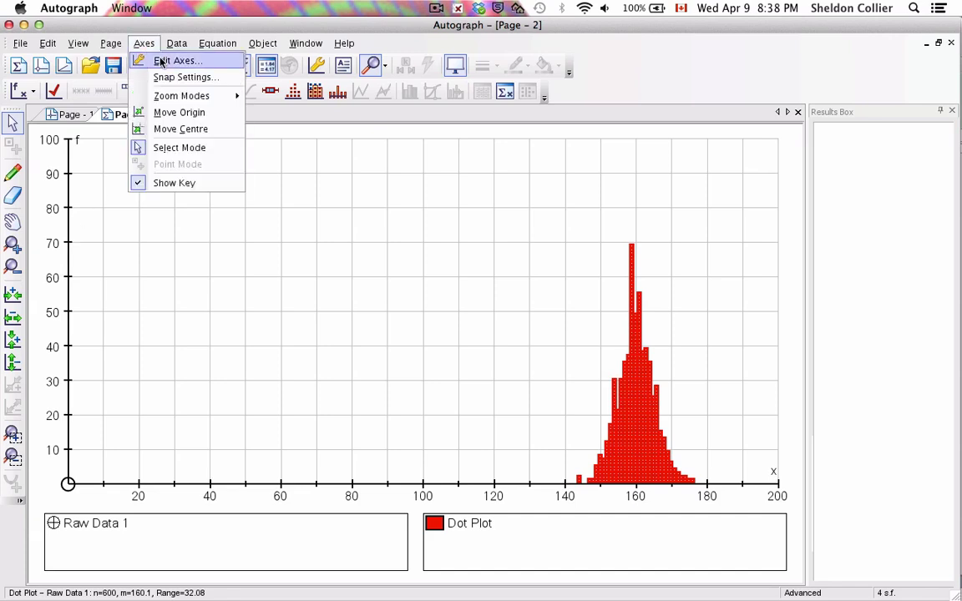
{"action": "left_click", "coordinate": [161, 62]}
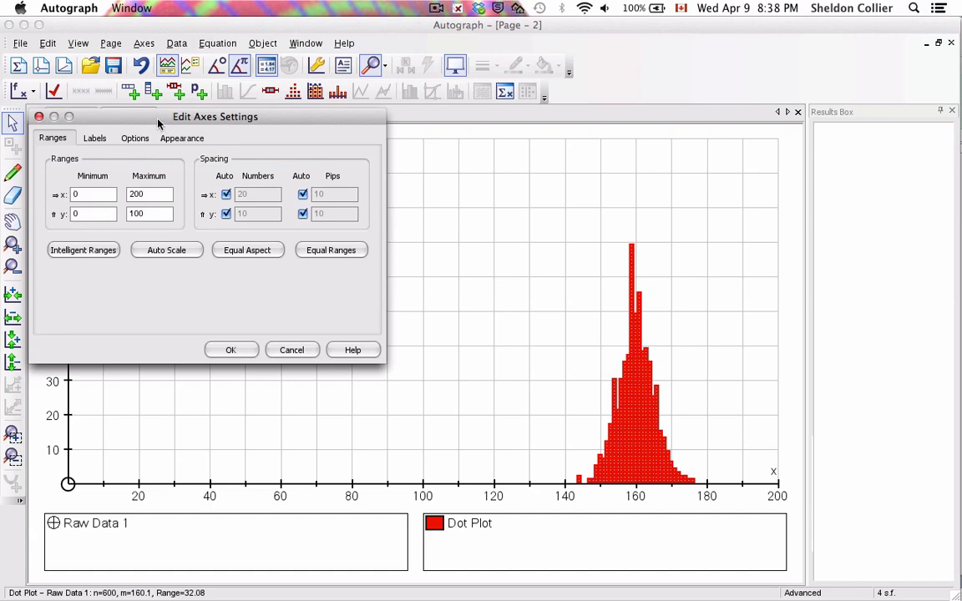
{"action": "left_click_drag", "start_coordinate": [157, 122], "coordinate": [322, 66]}
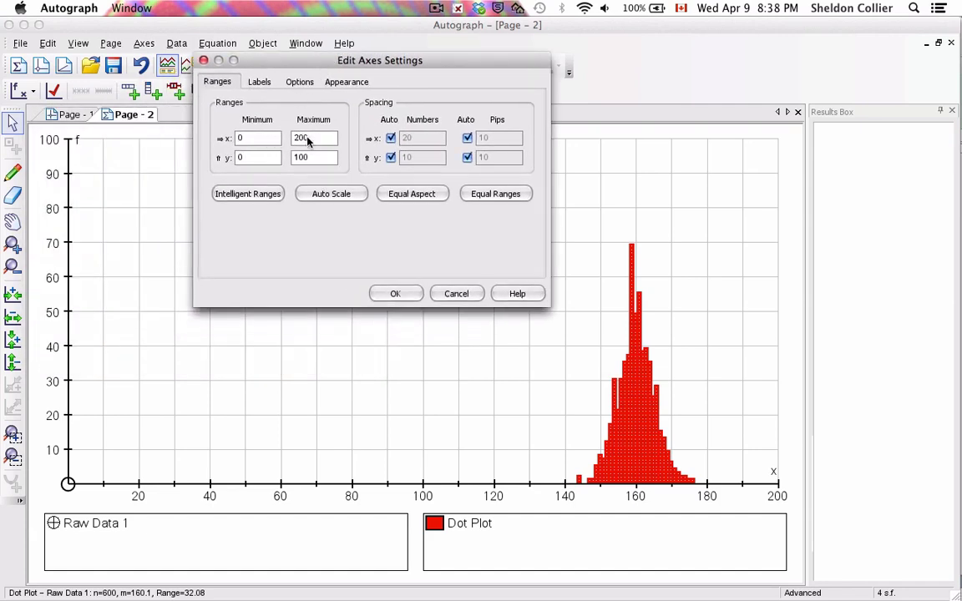
{"action": "left_click_drag", "start_coordinate": [251, 139], "coordinate": [201, 140]}
{"action": "type", "text": "140"}
{"action": "key", "text": "Tab"}
{"action": "type", "text": "180"}
{"action": "left_click", "coordinate": [268, 159]}
{"action": "left_click_drag", "start_coordinate": [262, 161], "coordinate": [224, 158]}
{"action": "key", "text": "Tab"}
{"action": "type", "text": "70"}
{"action": "left_click", "coordinate": [395, 294]}
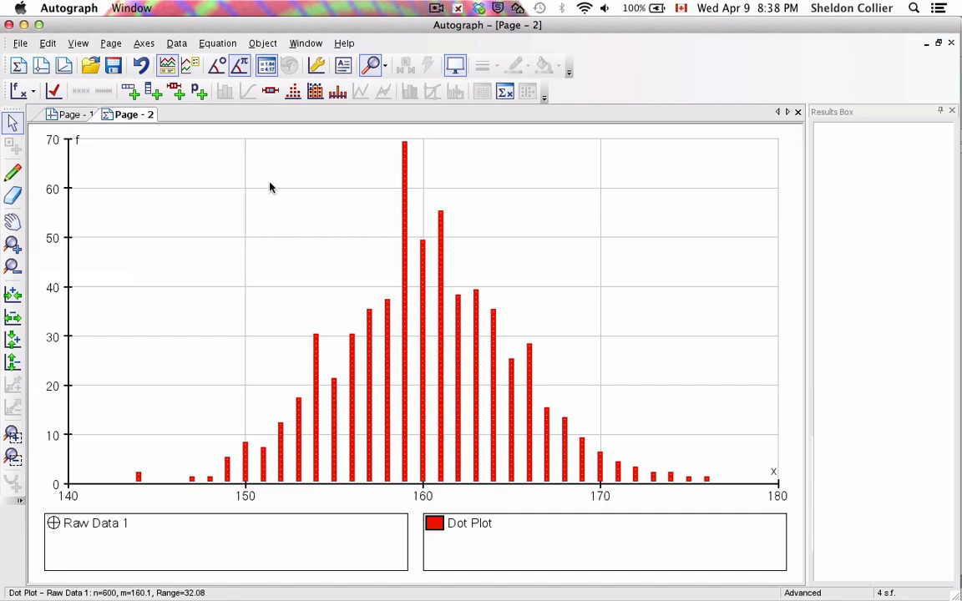
Add Mean ±3 Standard Deviations markers for Raw Data 1 from the toolbar
{"action": "left_click", "coordinate": [340, 93]}
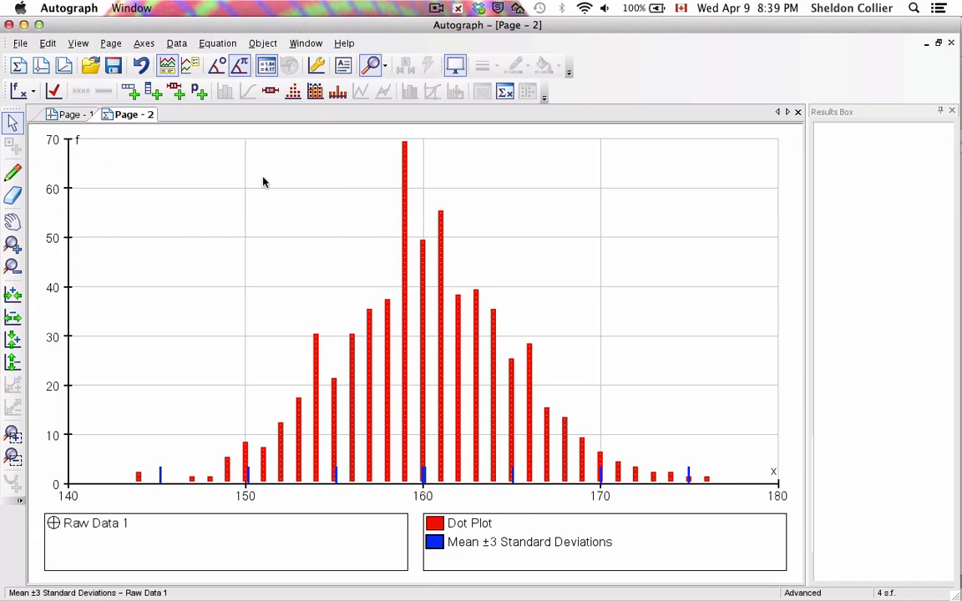
Overlay a Normal distribution curve fitted to Raw Data 1, N(160.1, 24.59)
{"action": "right_click", "coordinate": [297, 249]}
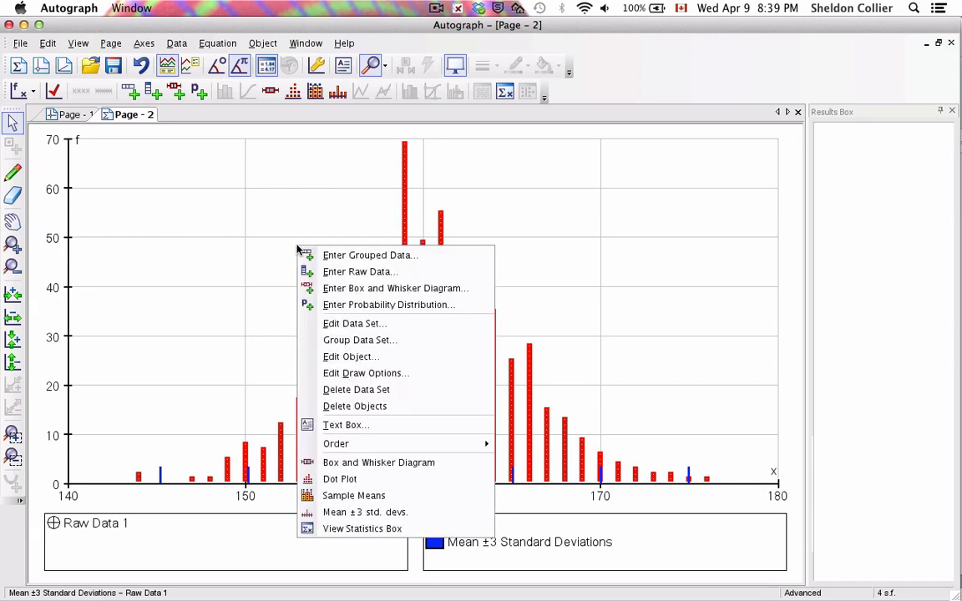
{"action": "left_click", "coordinate": [375, 306]}
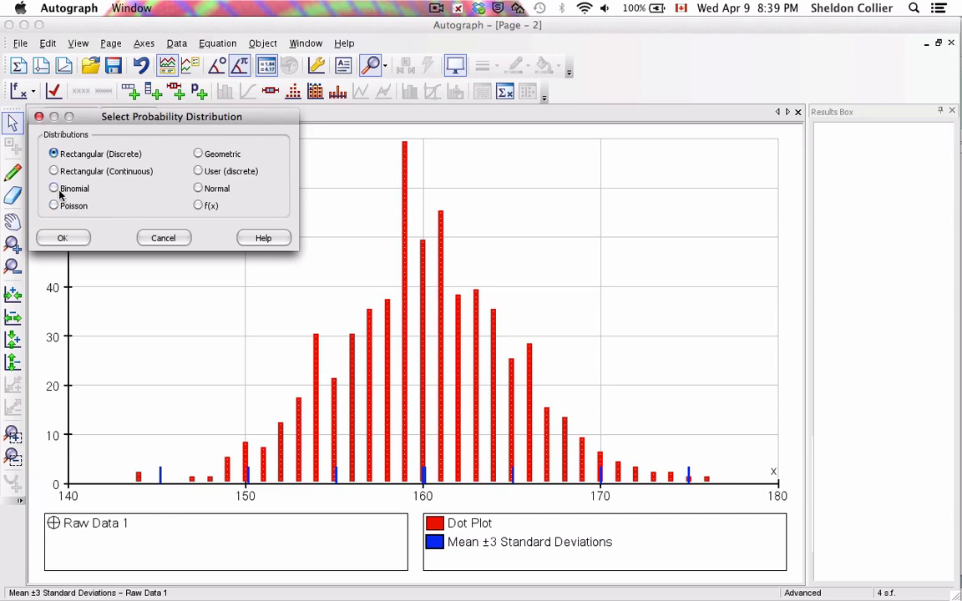
{"action": "left_click", "coordinate": [196, 191]}
{"action": "left_click", "coordinate": [66, 239]}
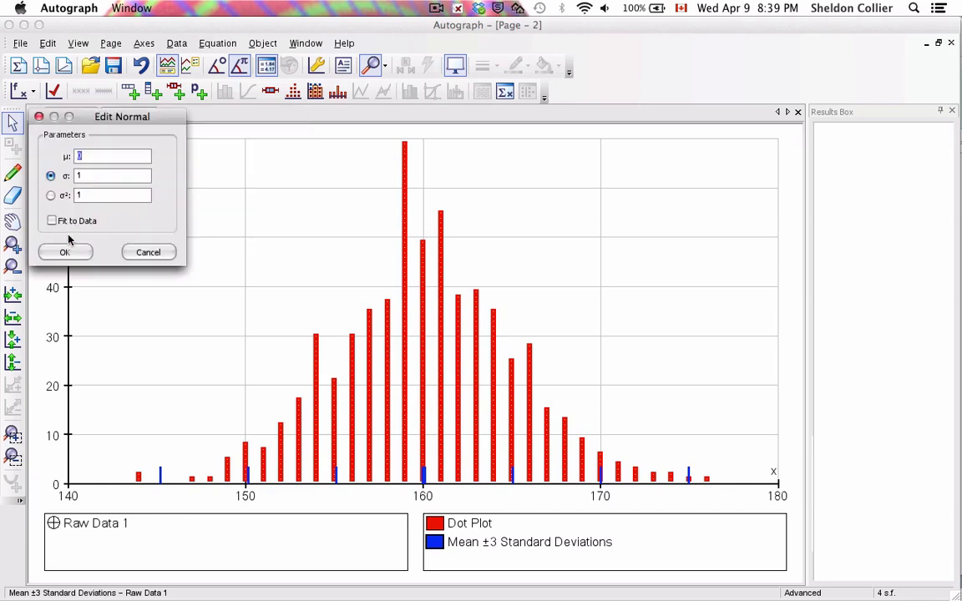
{"action": "left_click", "coordinate": [89, 159]}
{"action": "left_click", "coordinate": [51, 223]}
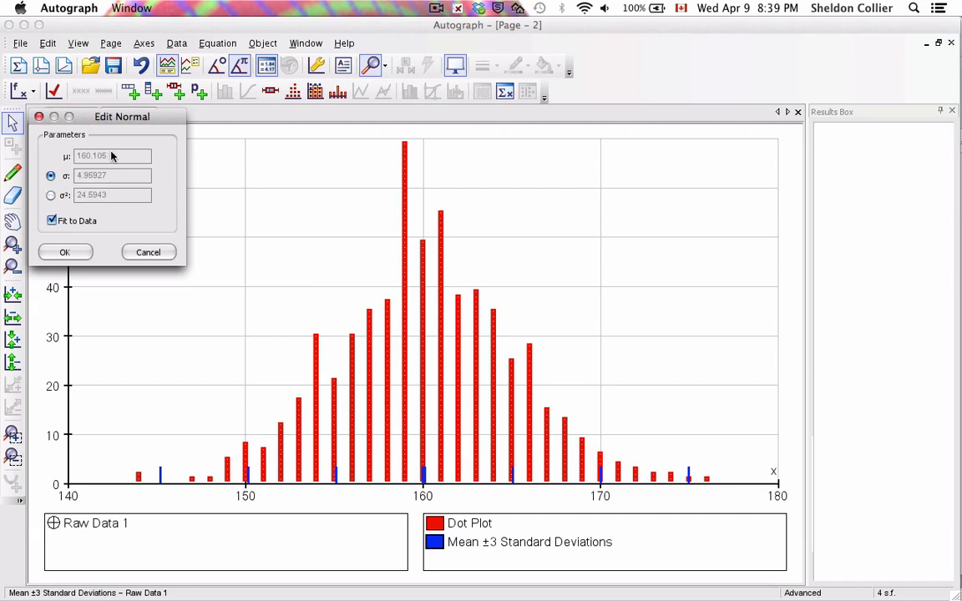
{"action": "left_click", "coordinate": [61, 250]}
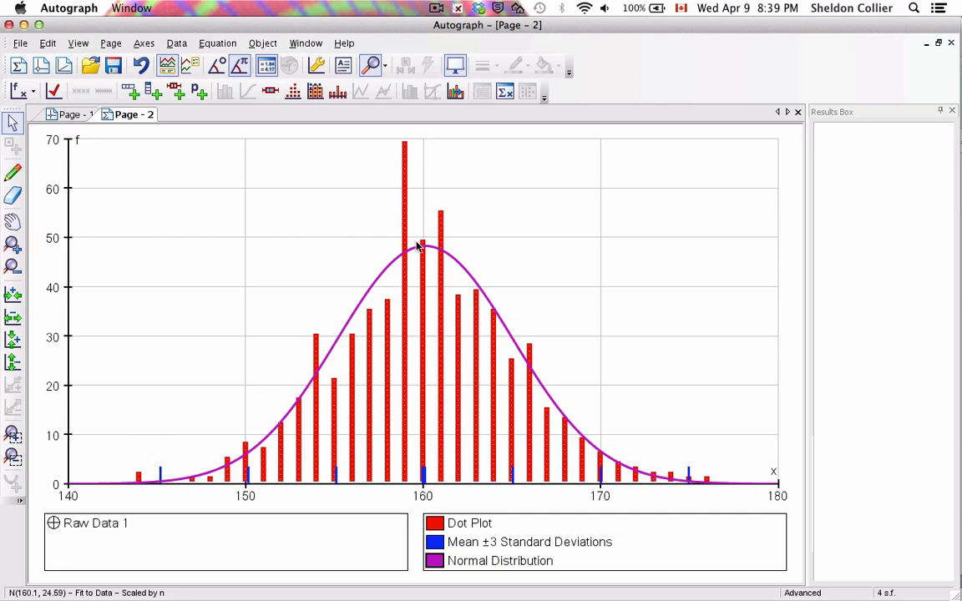
Show the Raw Data 1 statistics box (n 600, mean 160.105) at the graph's upper right
{"action": "right_click", "coordinate": [337, 243]}
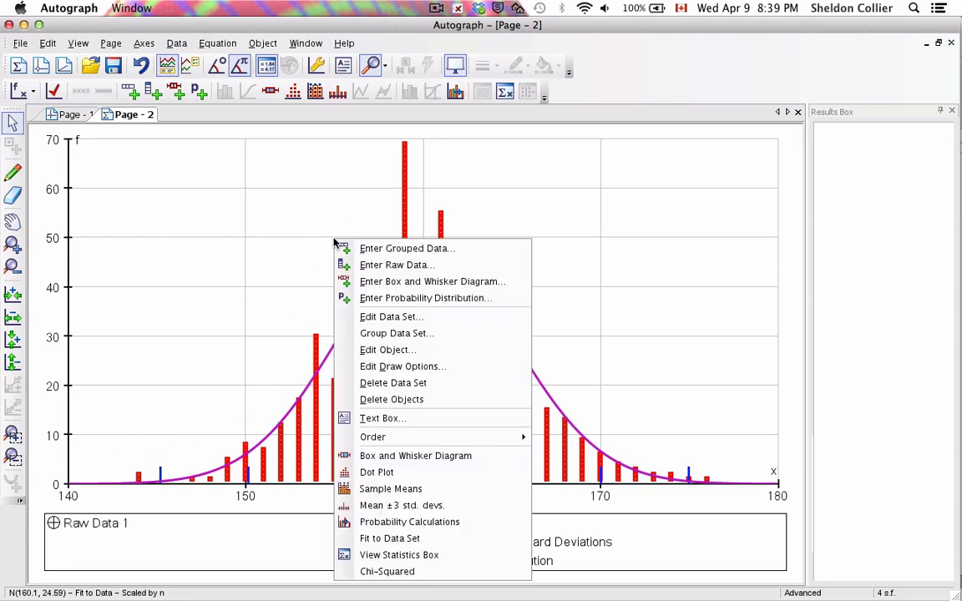
{"action": "left_click", "coordinate": [381, 555]}
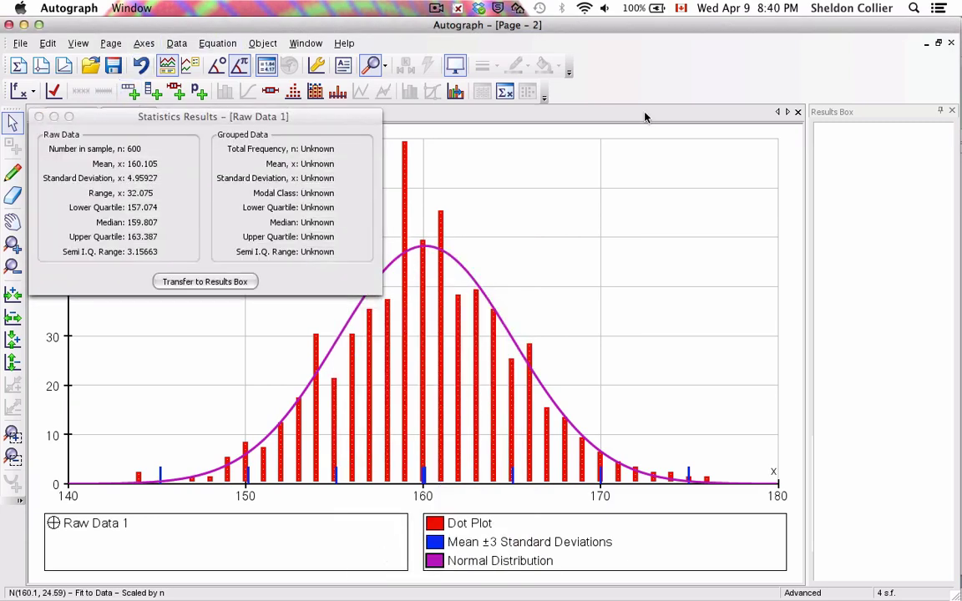
{"action": "left_click_drag", "start_coordinate": [125, 117], "coordinate": [628, 112]}
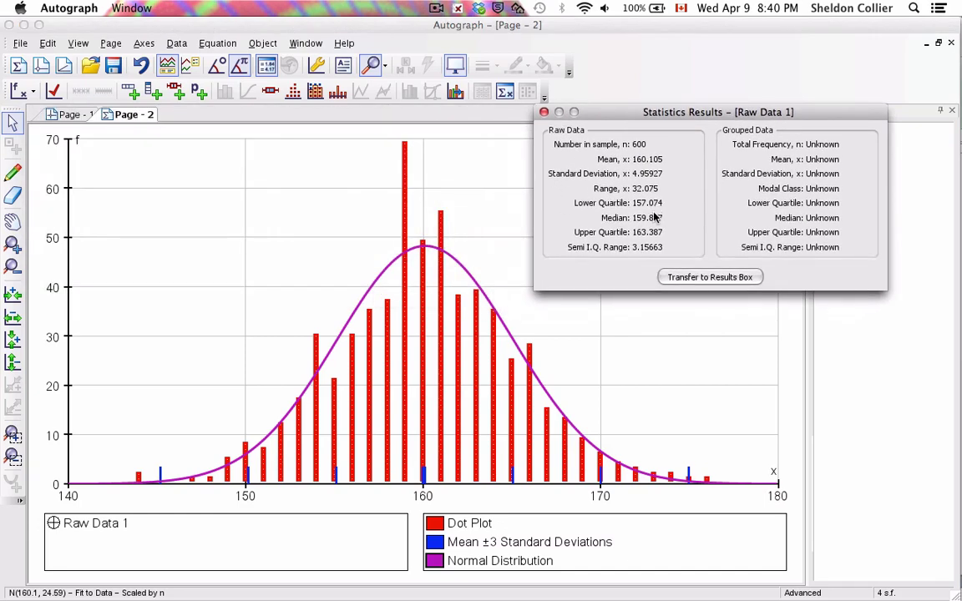